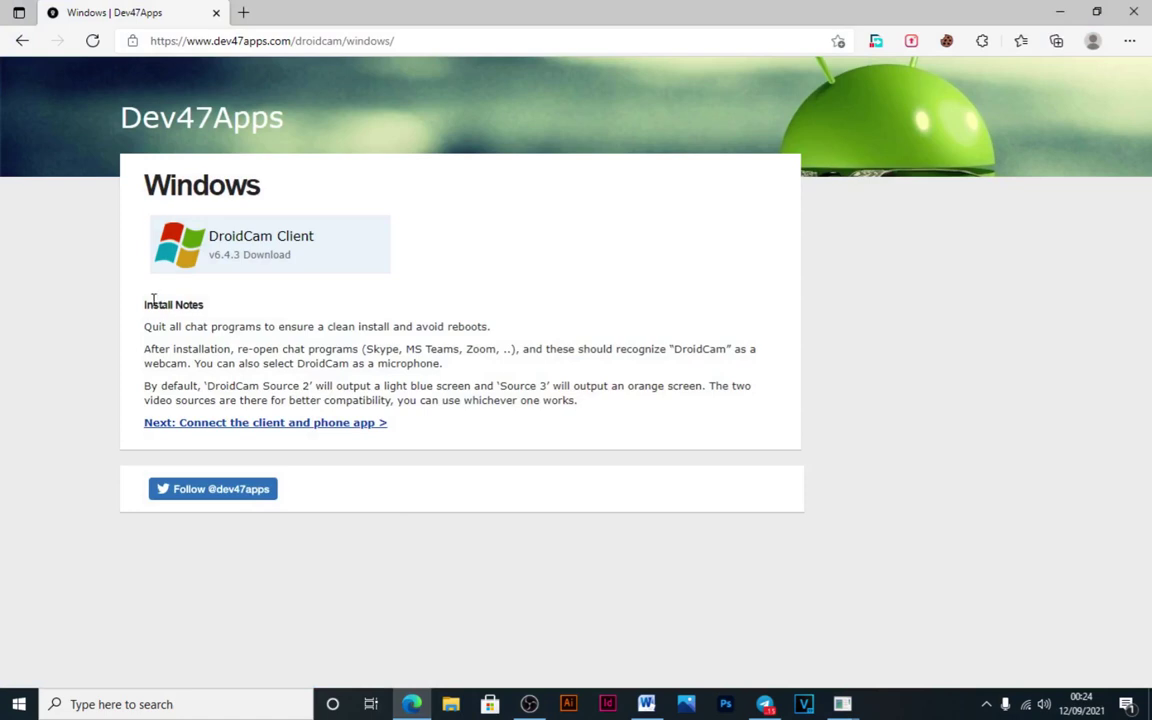
Search Google for "DroidCam Client" and open the Dev47Apps Windows page from the results.
left_click(208, 42)
type("goo")
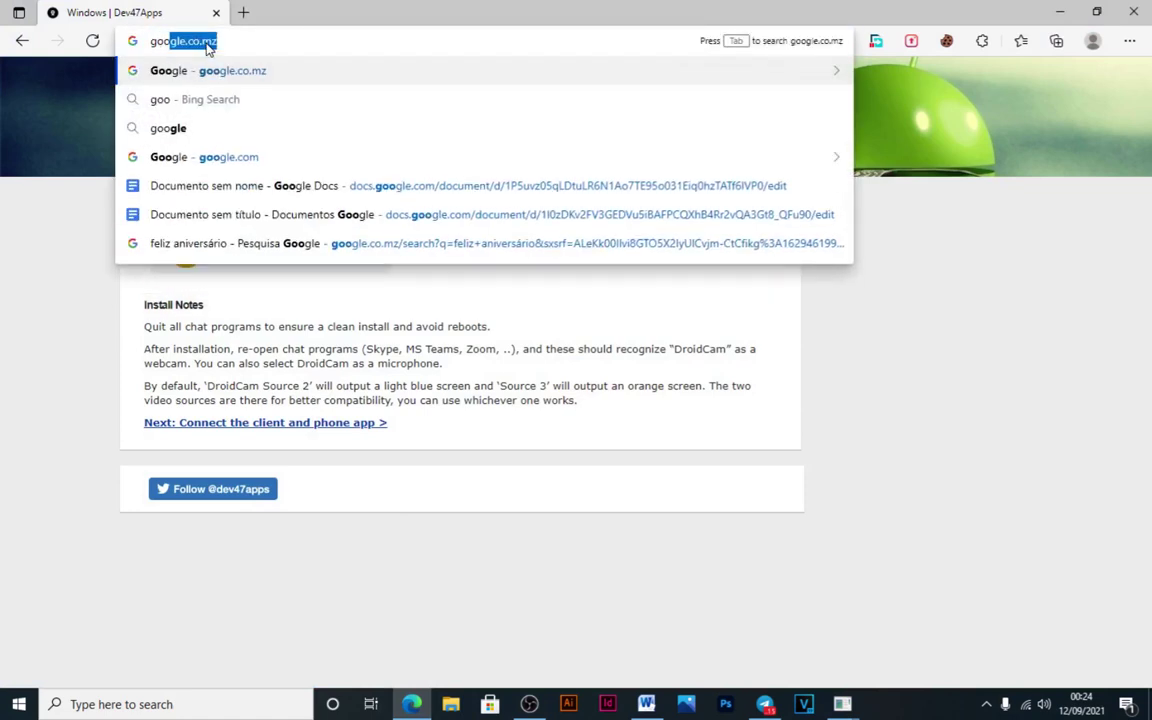
key("Return")
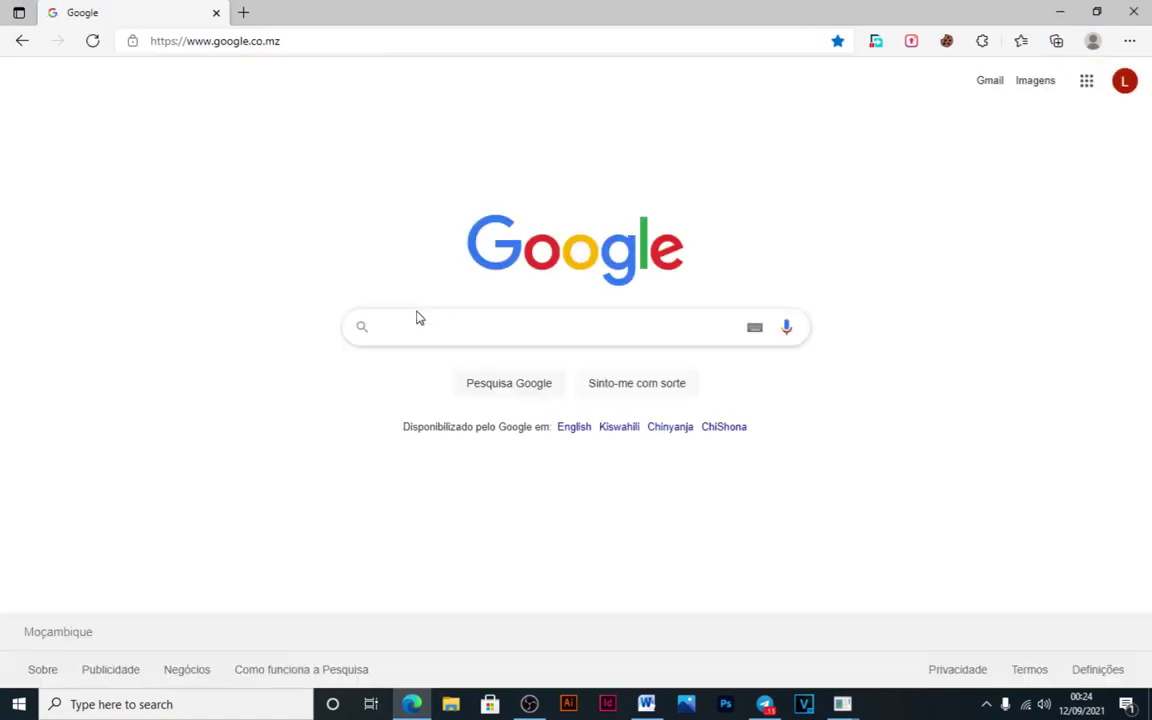
left_click(419, 319)
type("DroidCam Client")
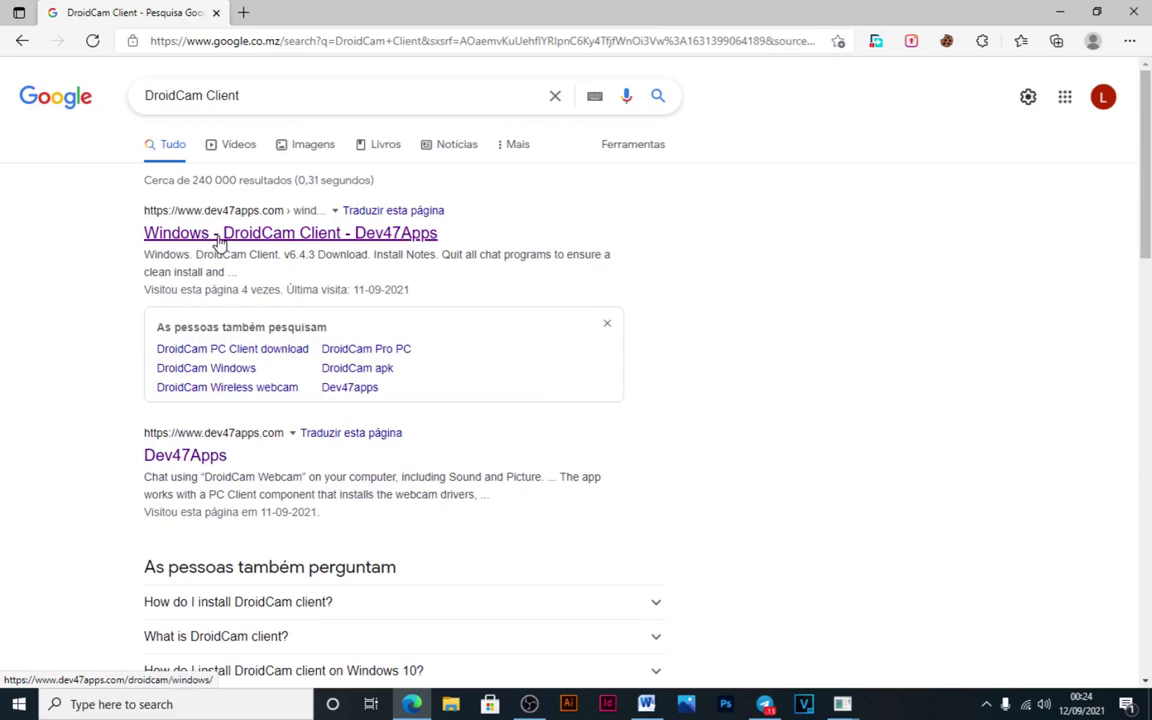
left_click(218, 240)
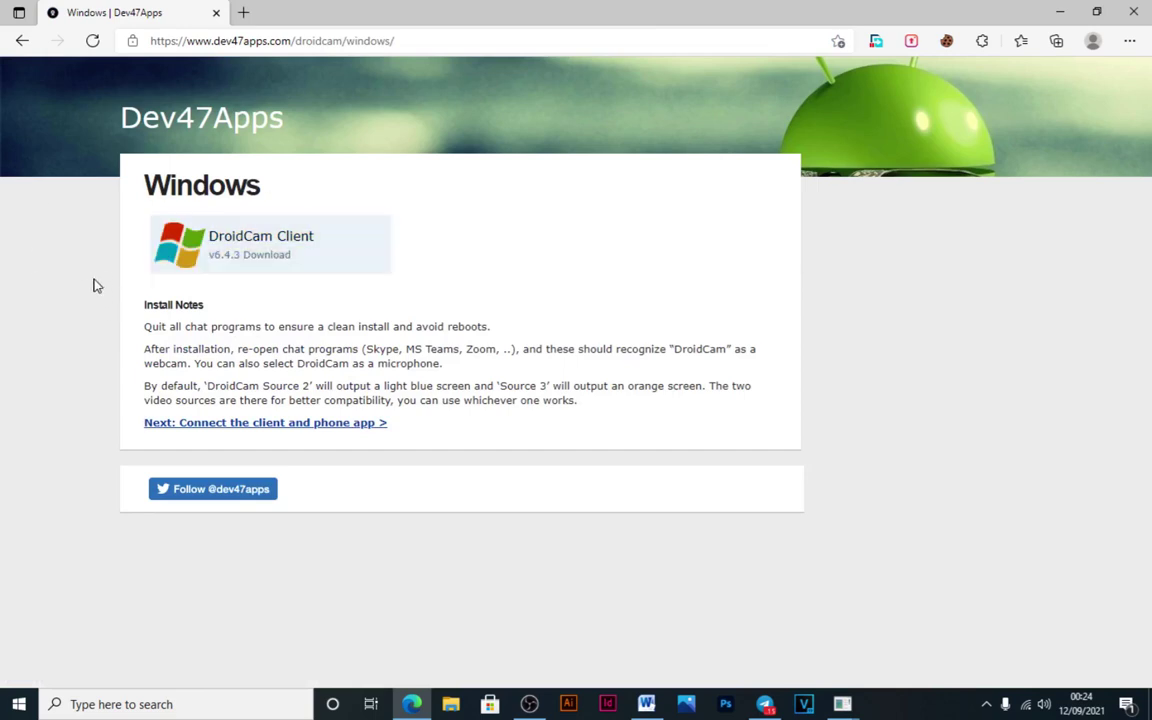
Start downloading DroidCam Client v6.4.3 for Windows and discard the download.
left_click(195, 252)
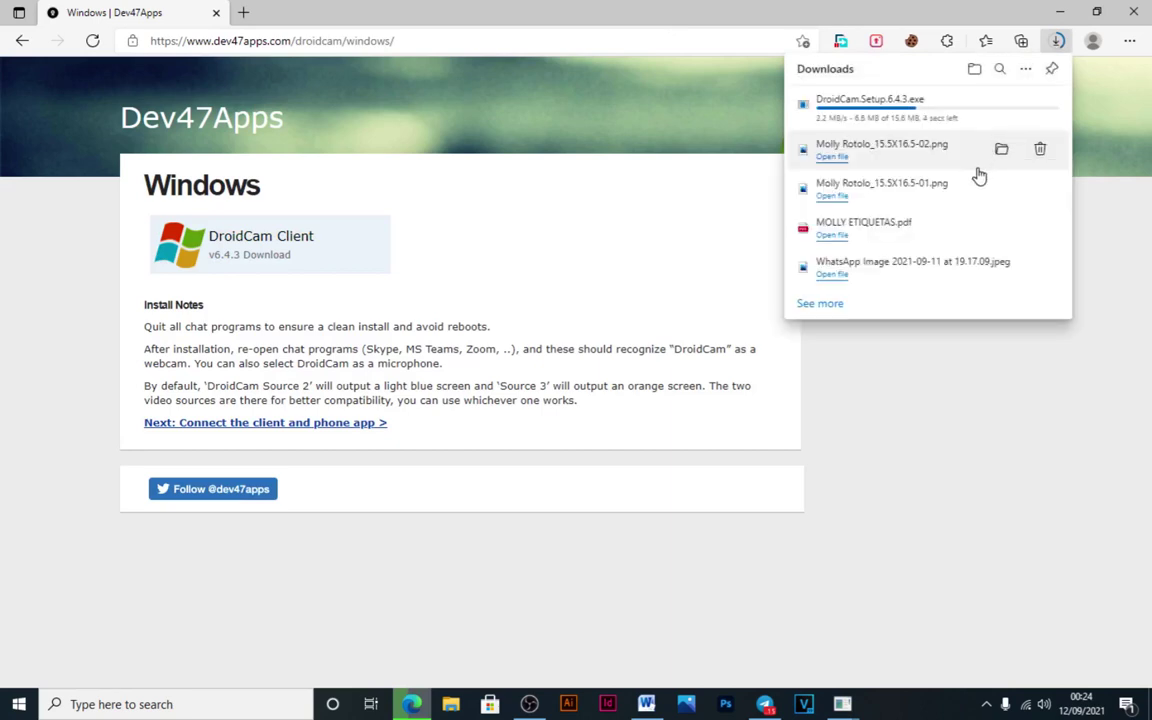
left_click(1035, 107)
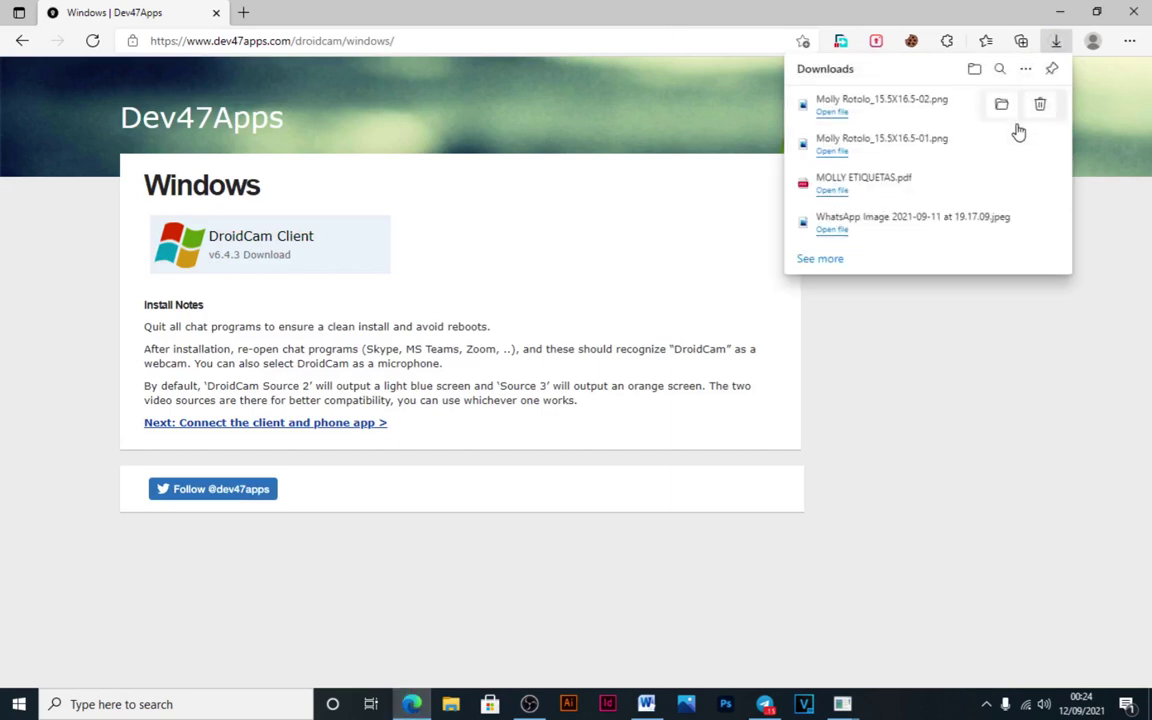
Switch from the browser to the mirrored TECNO AX8 phone and search its app store for DroidCam by entering "droi".
left_click(1060, 12)
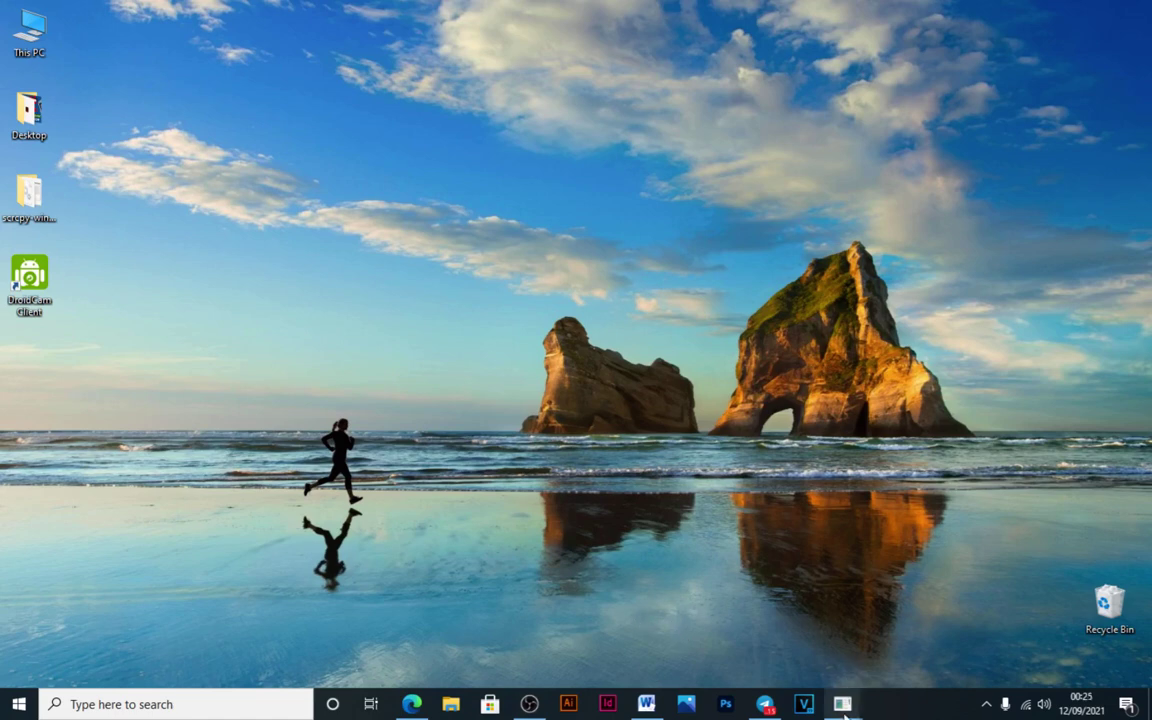
mouse_move(842, 704)
left_click(925, 622)
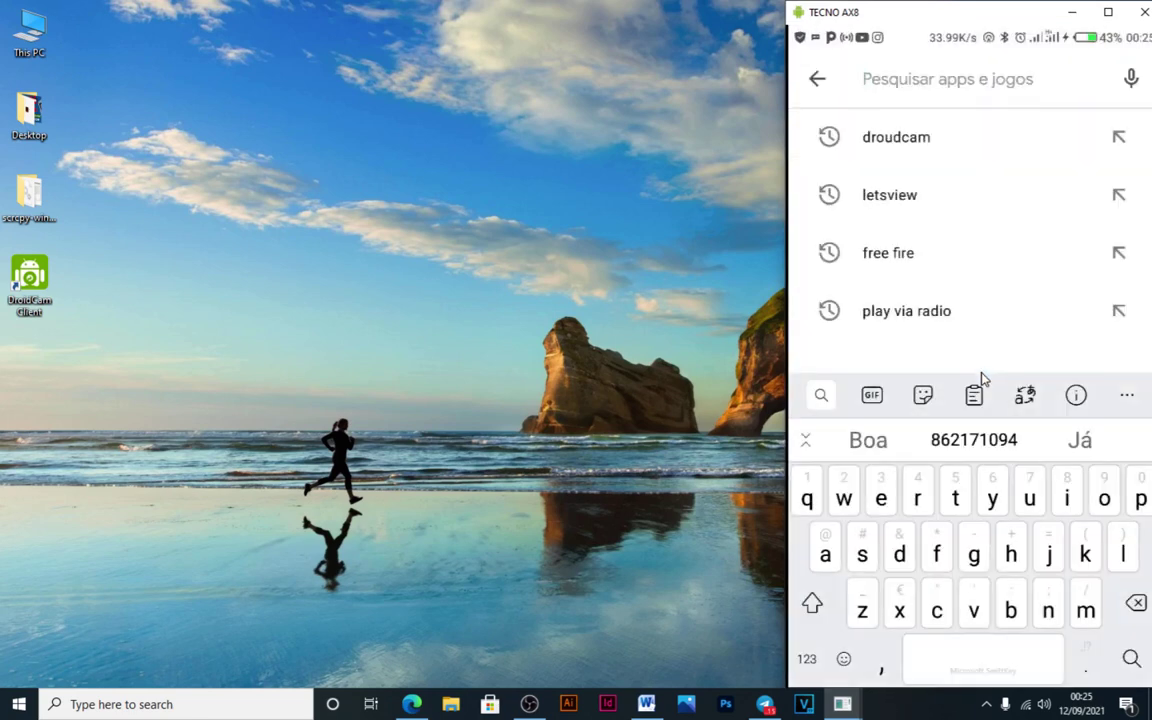
type("dr")
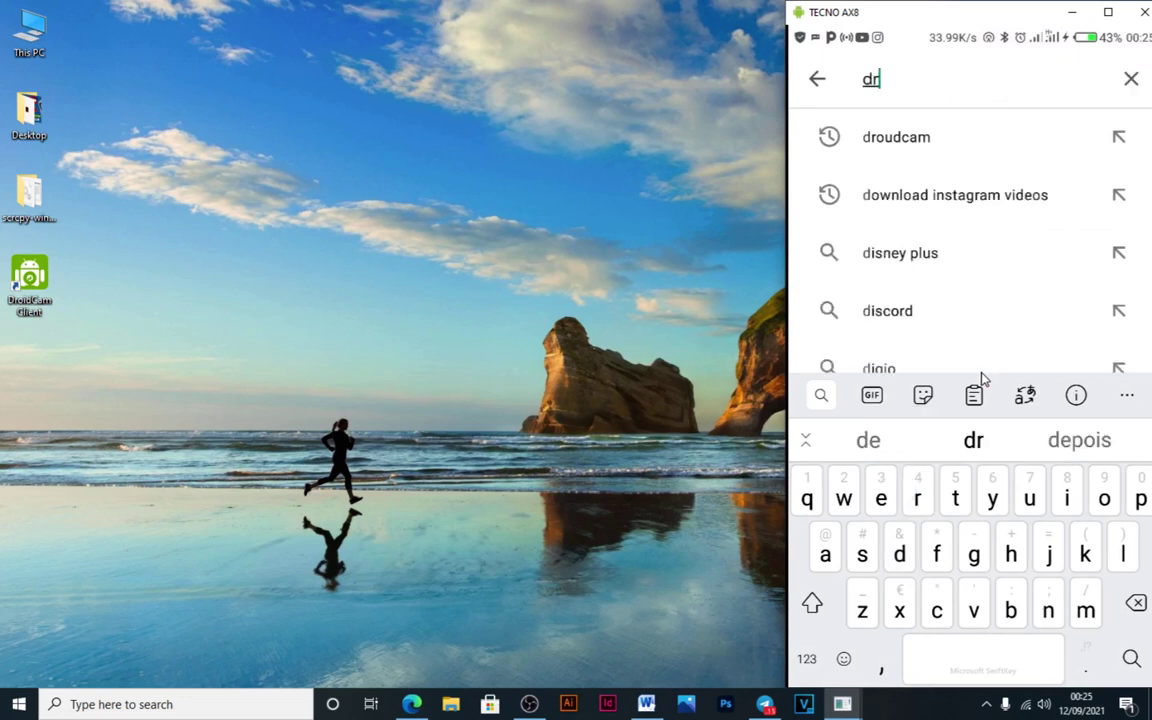
type("oi")
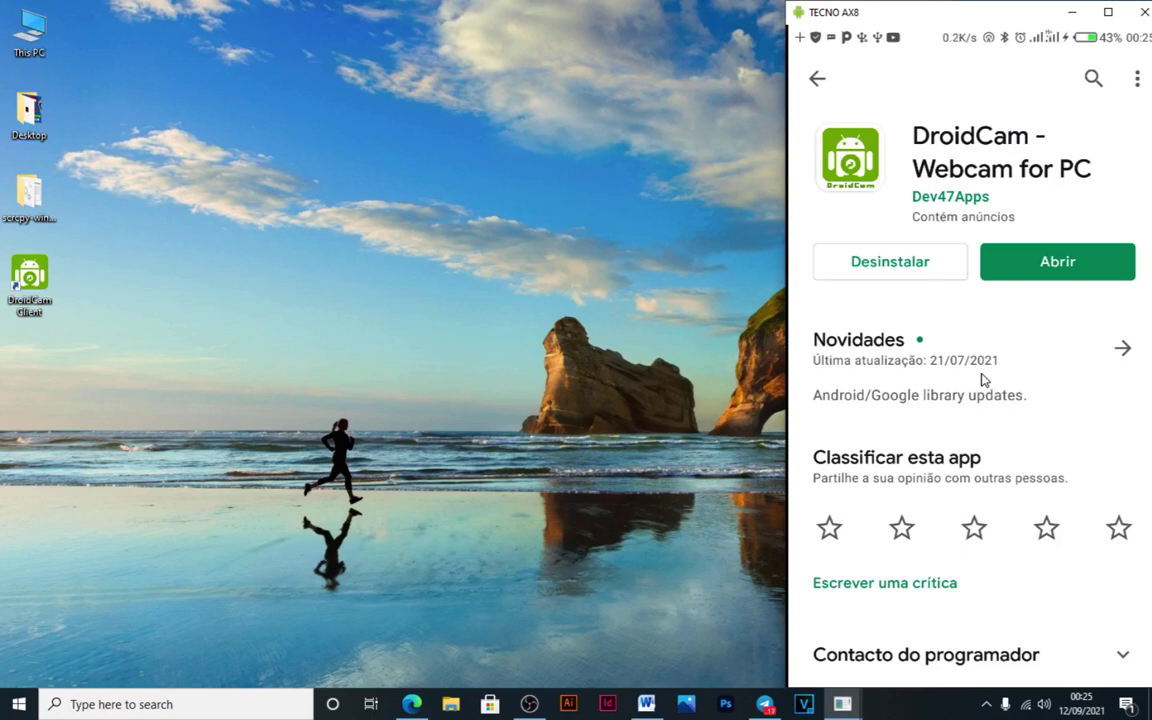
Open the DroidCam app on the mirrored phone and close its camera selection list.
left_click(981, 379)
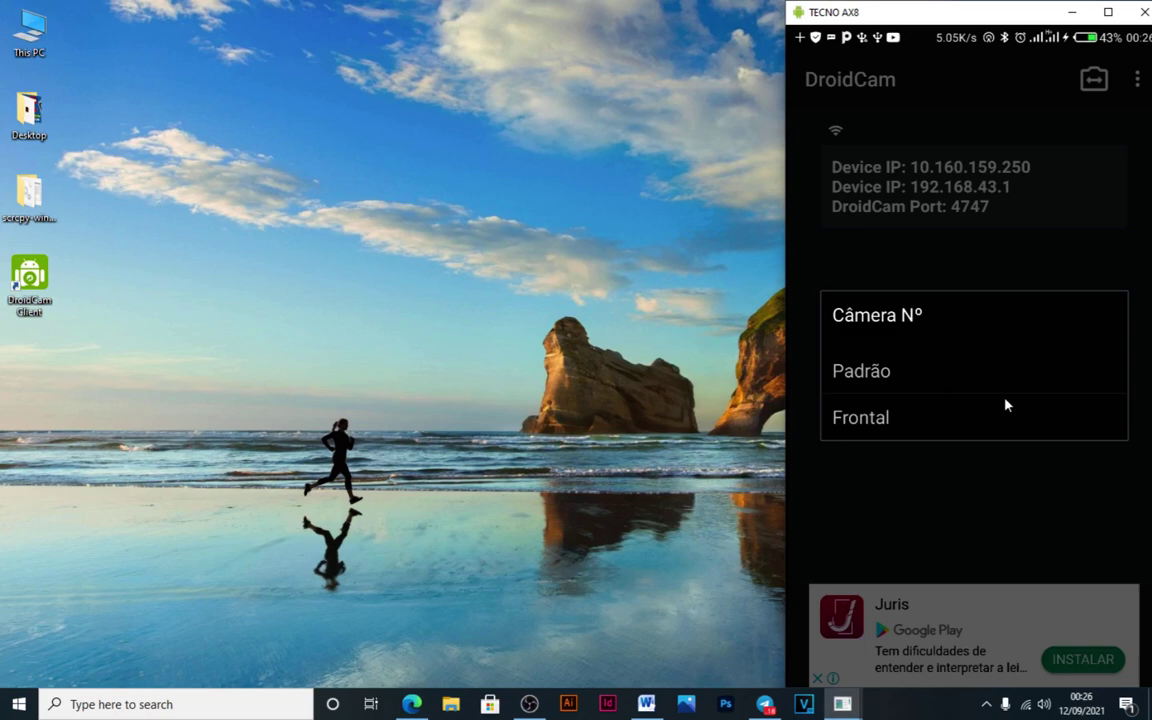
left_click(1007, 405)
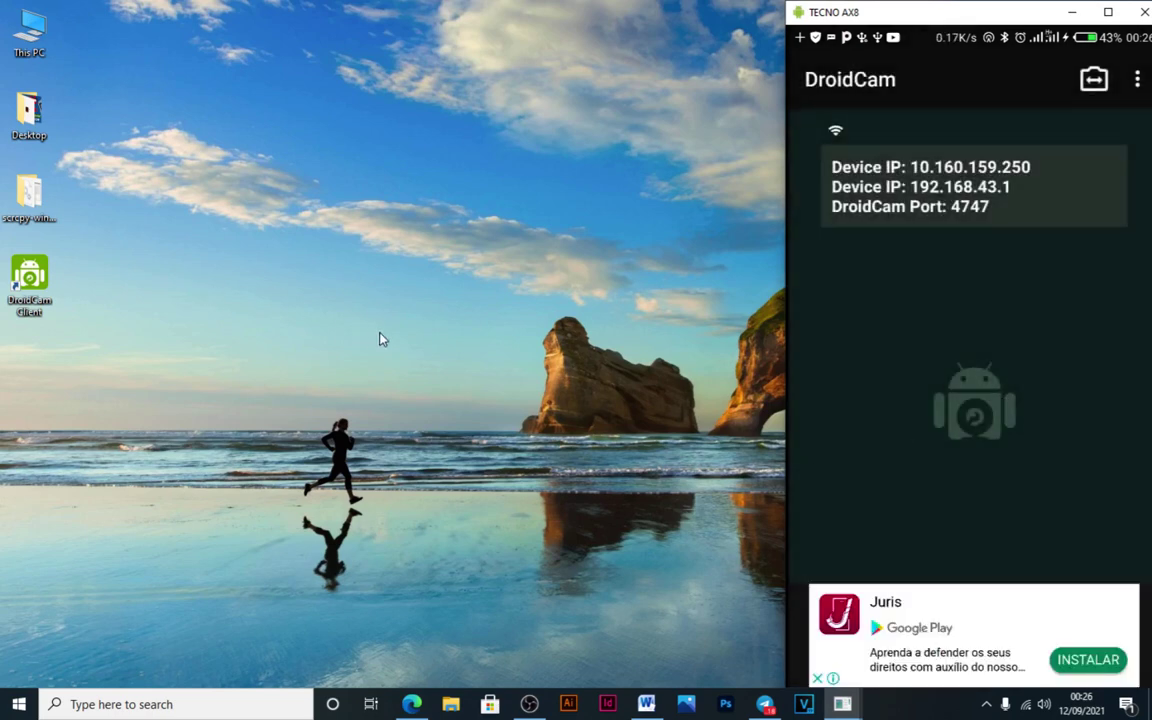
Launch DroidCam Client from the desktop and move the mirrored phone window clear of it so both can be seen.
left_click(40, 290)
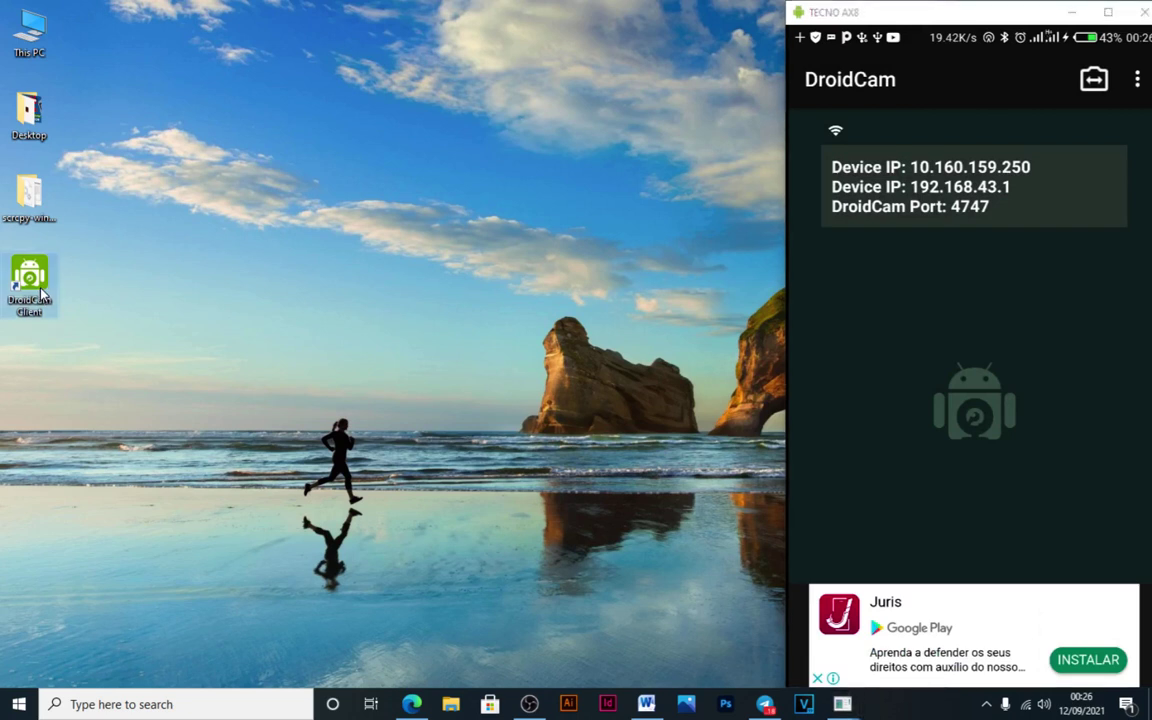
double_click(48, 277)
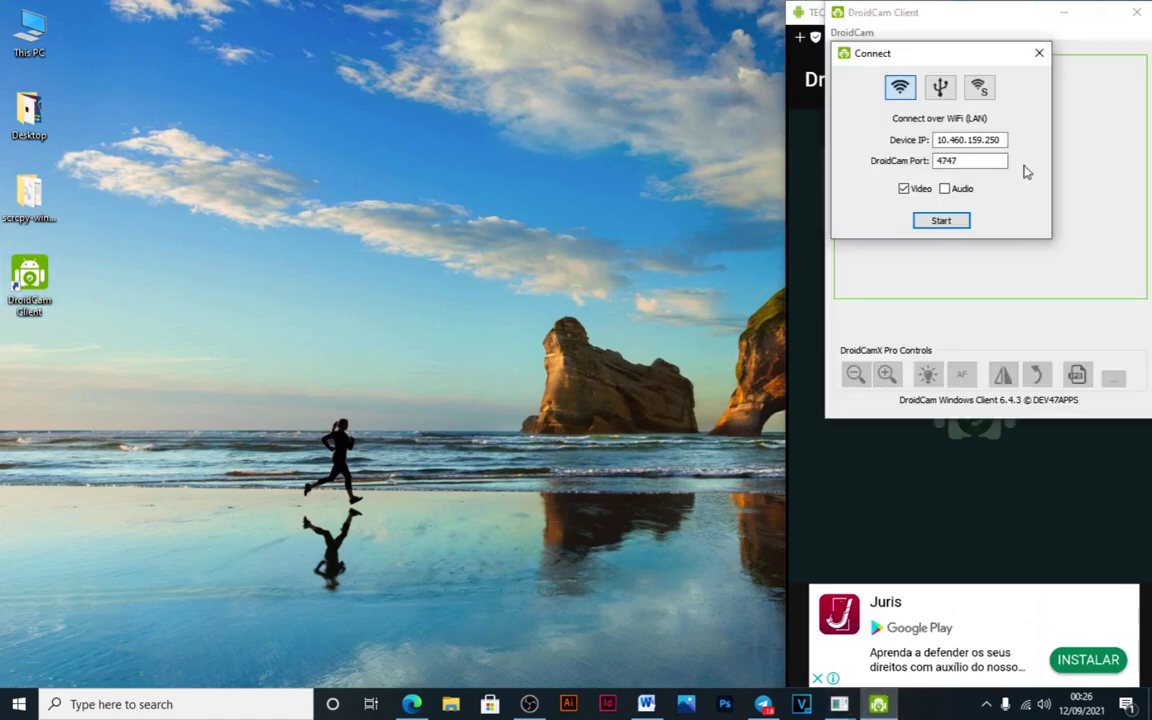
left_click_drag(810, 14, 62, 12)
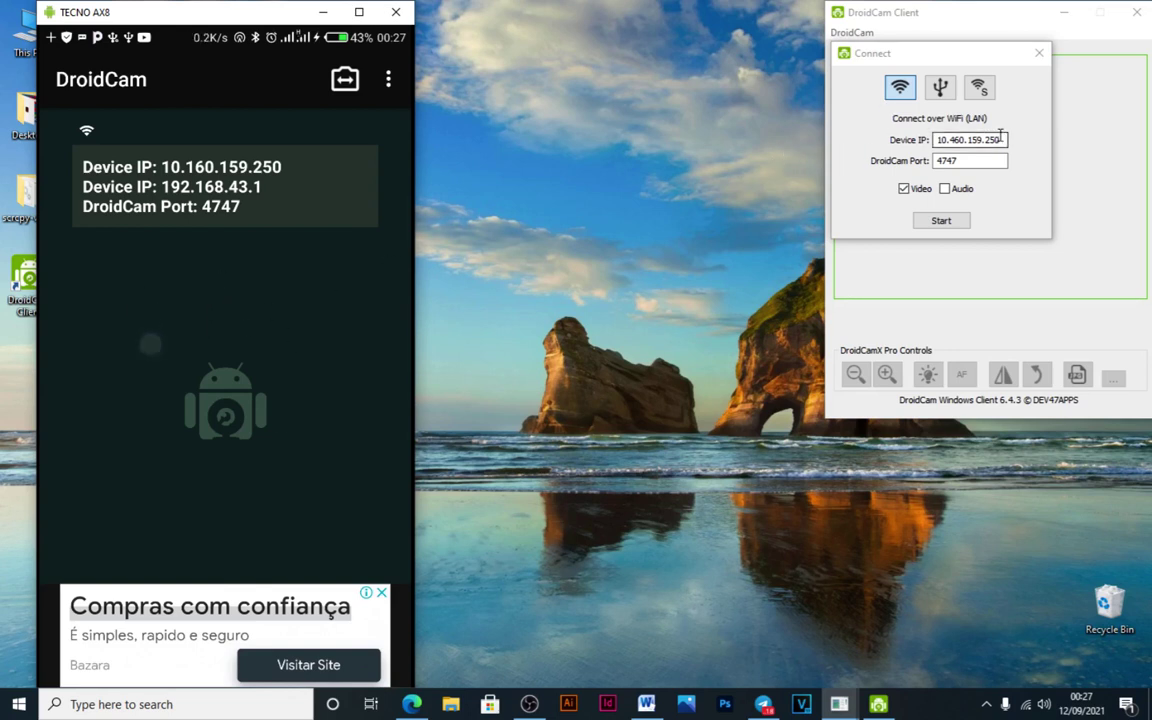
Look at the Connect over USB option in the connection dialog and return to Connect over WiFi (LAN).
left_click(928, 143)
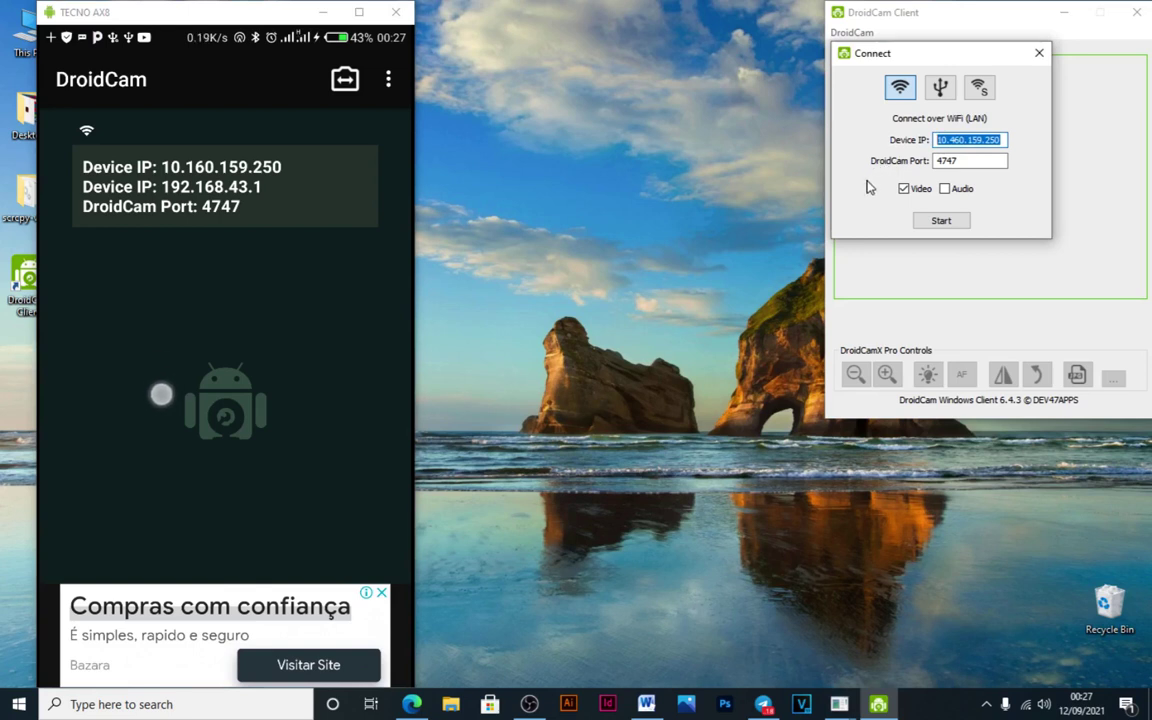
left_click(940, 90)
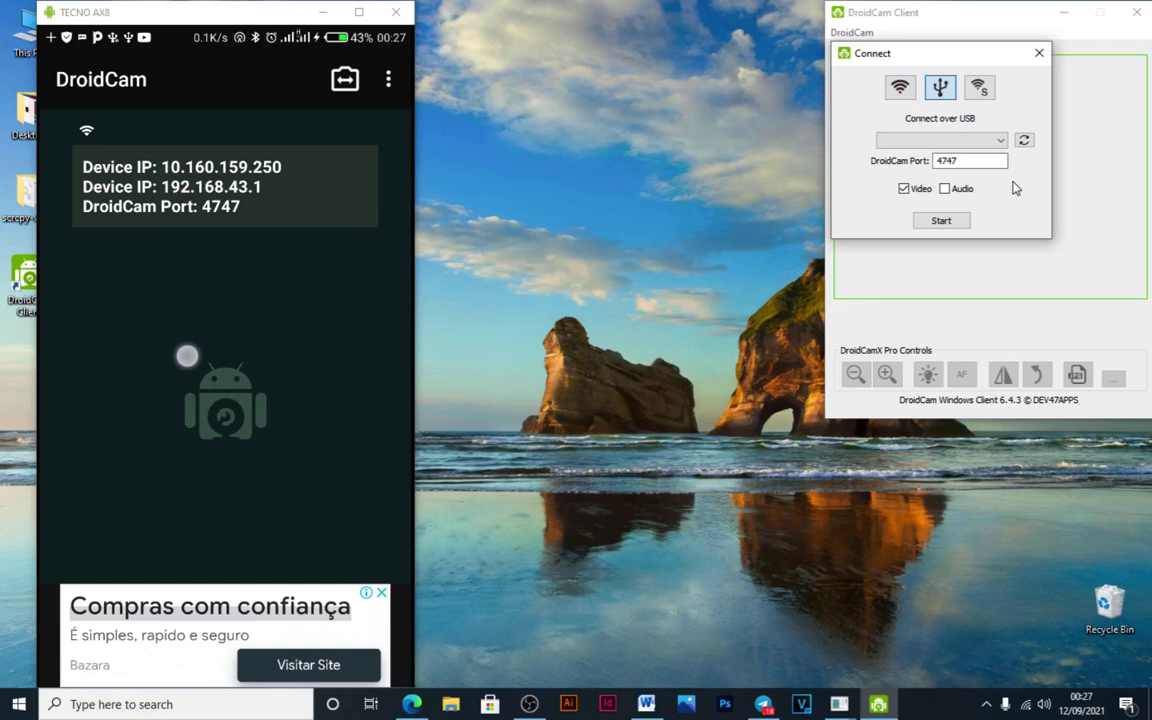
left_click(900, 89)
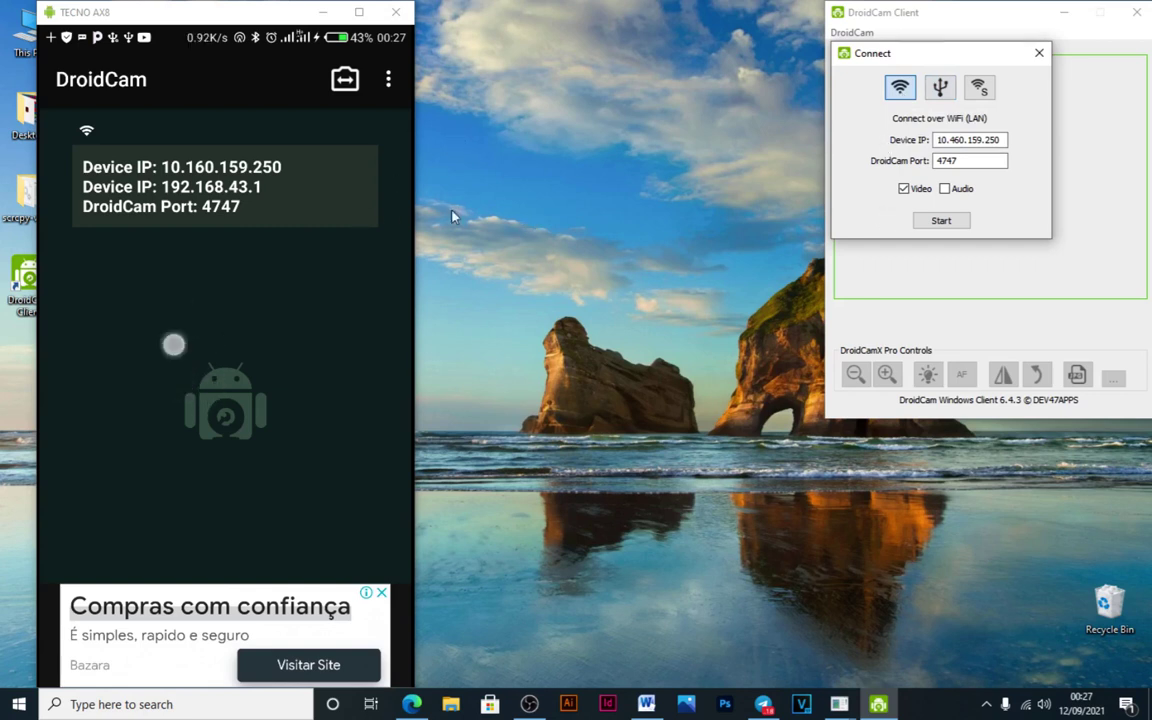
Set the Device IP to 10.160.159.250 to match the phone and start the WiFi video connection.
left_click(194, 171)
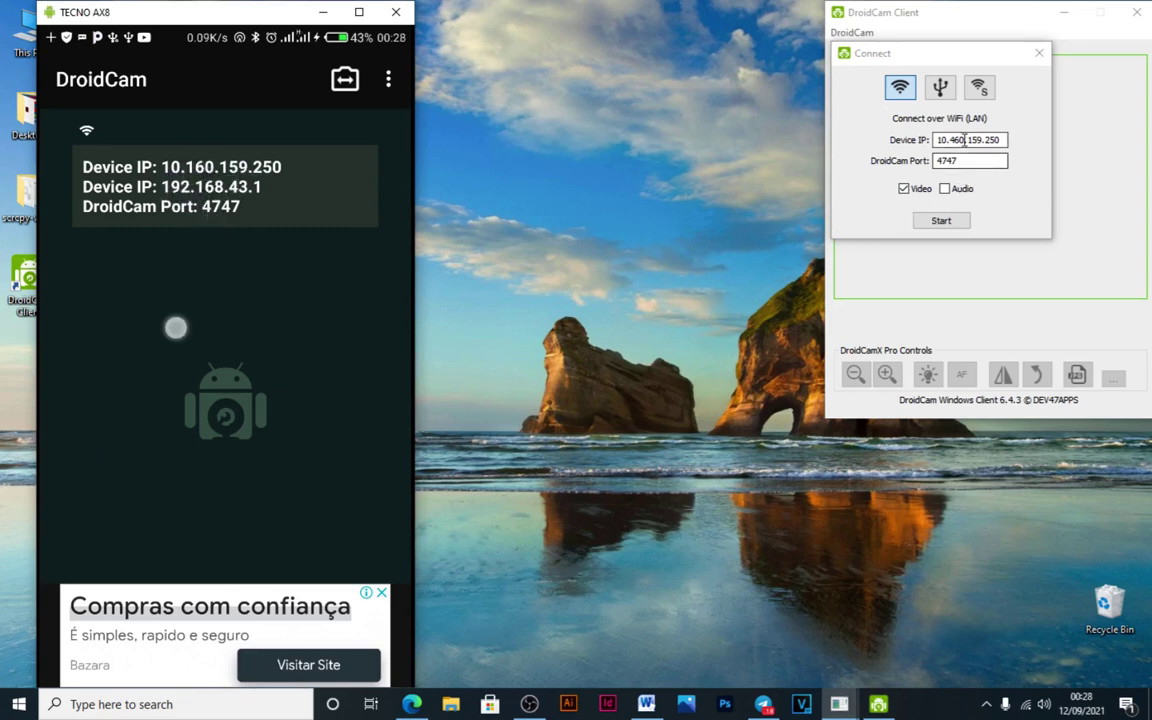
left_click(956, 139)
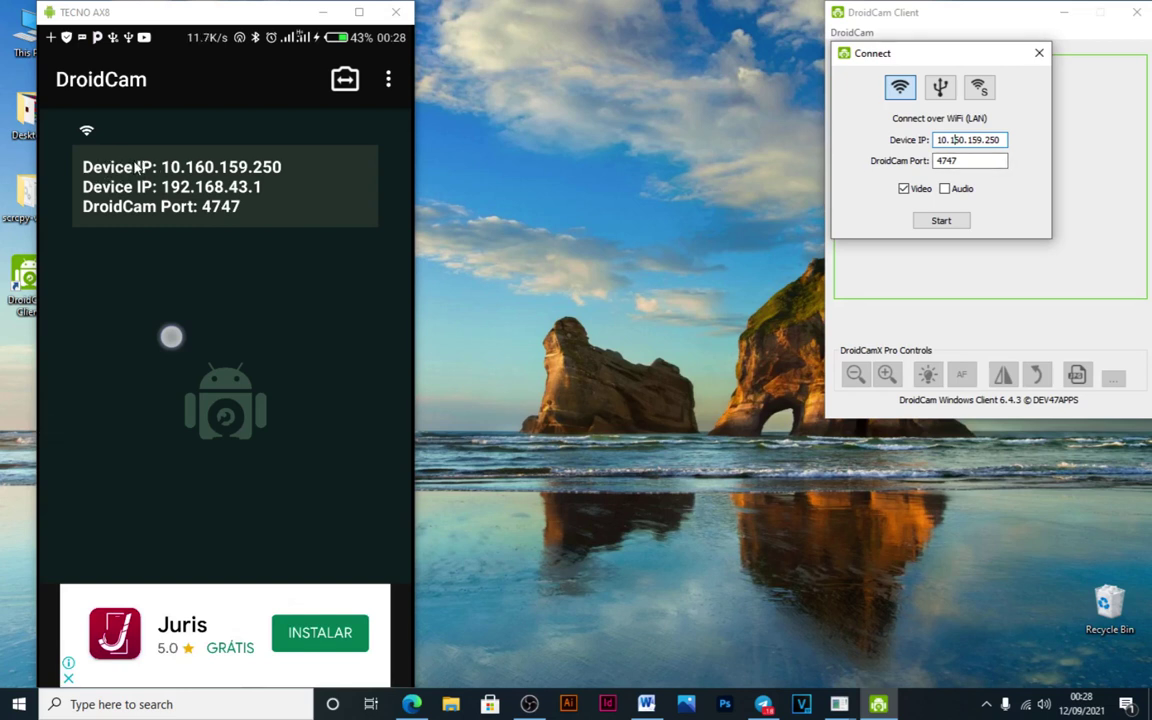
left_click(283, 178)
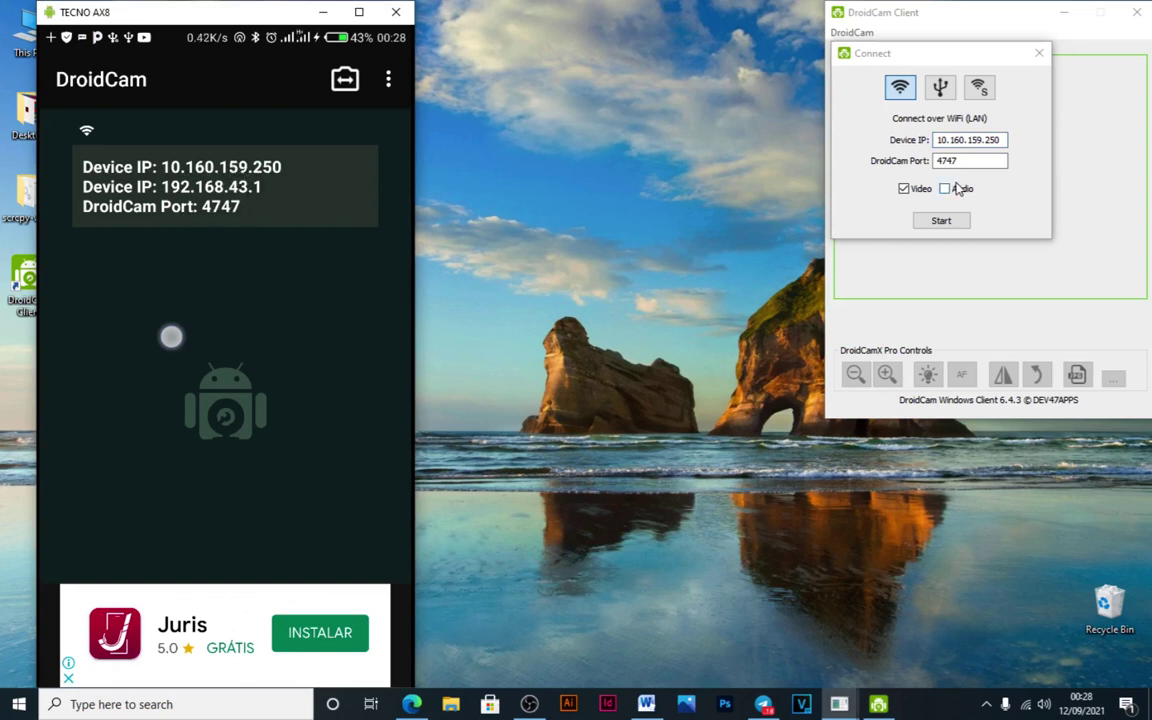
left_click(951, 229)
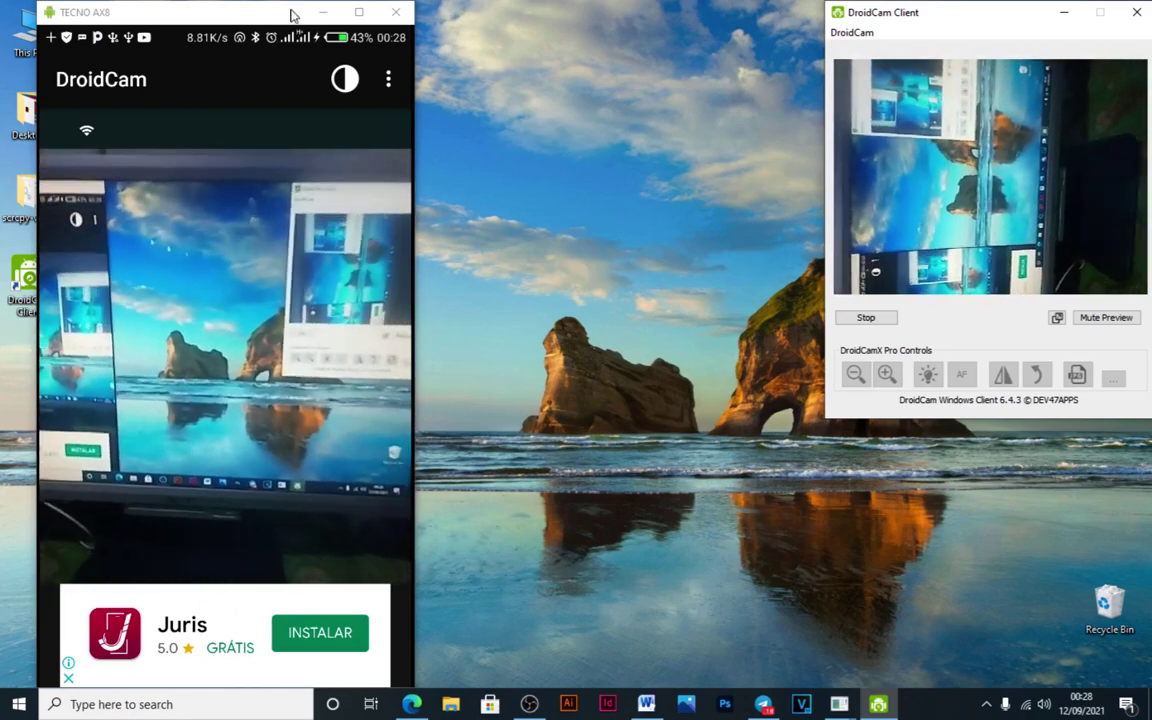
Minimize the mirrored phone window and move the DroidCam Client window towards the middle of the desktop.
left_click(322, 12)
left_click_drag(956, 22, 517, 98)
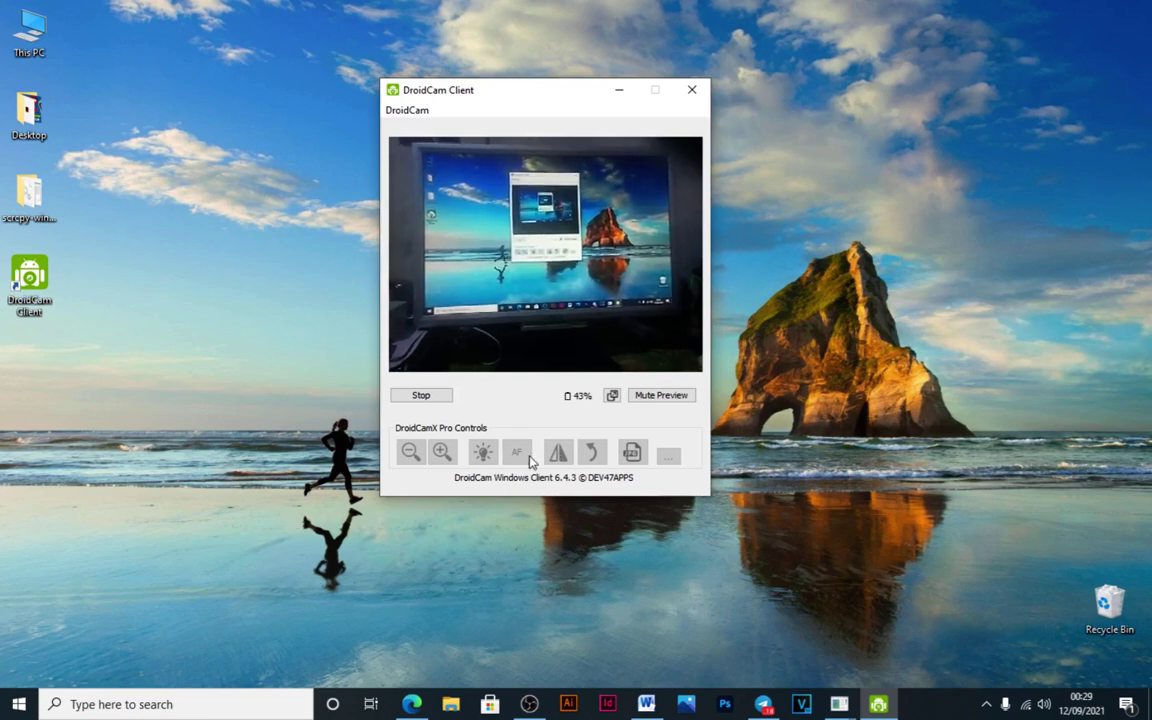
Pop the camera preview out into its own window and move it over the DroidCam Client window.
left_click(611, 395)
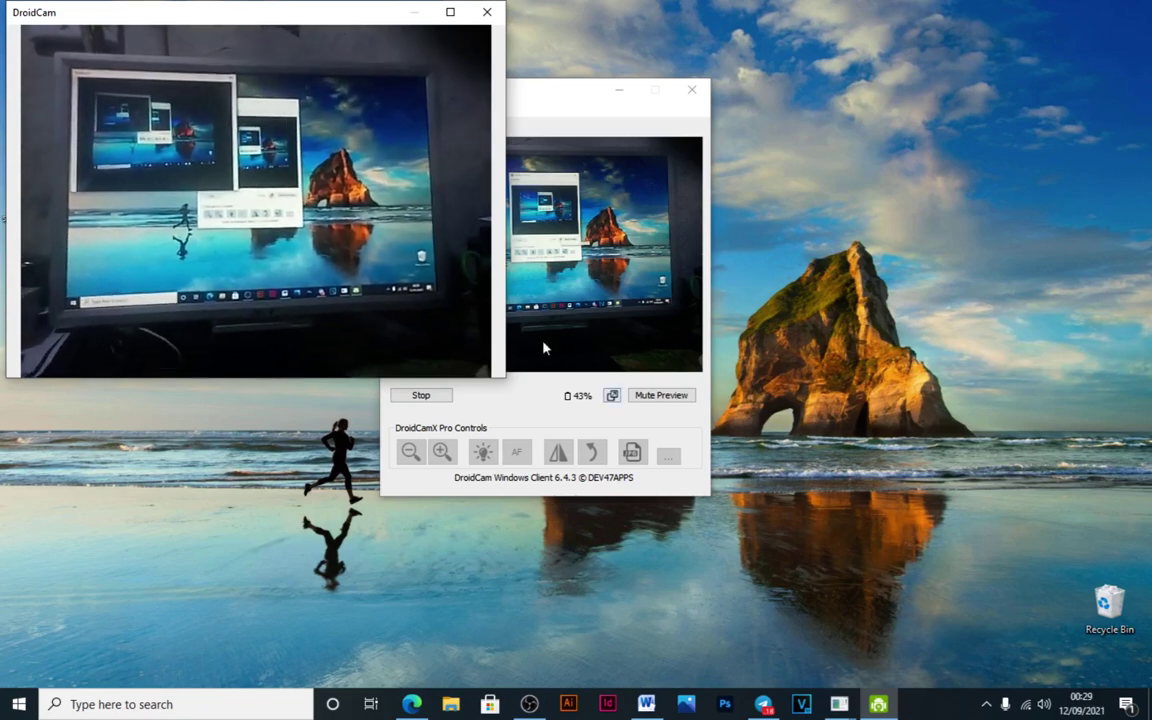
left_click(619, 90)
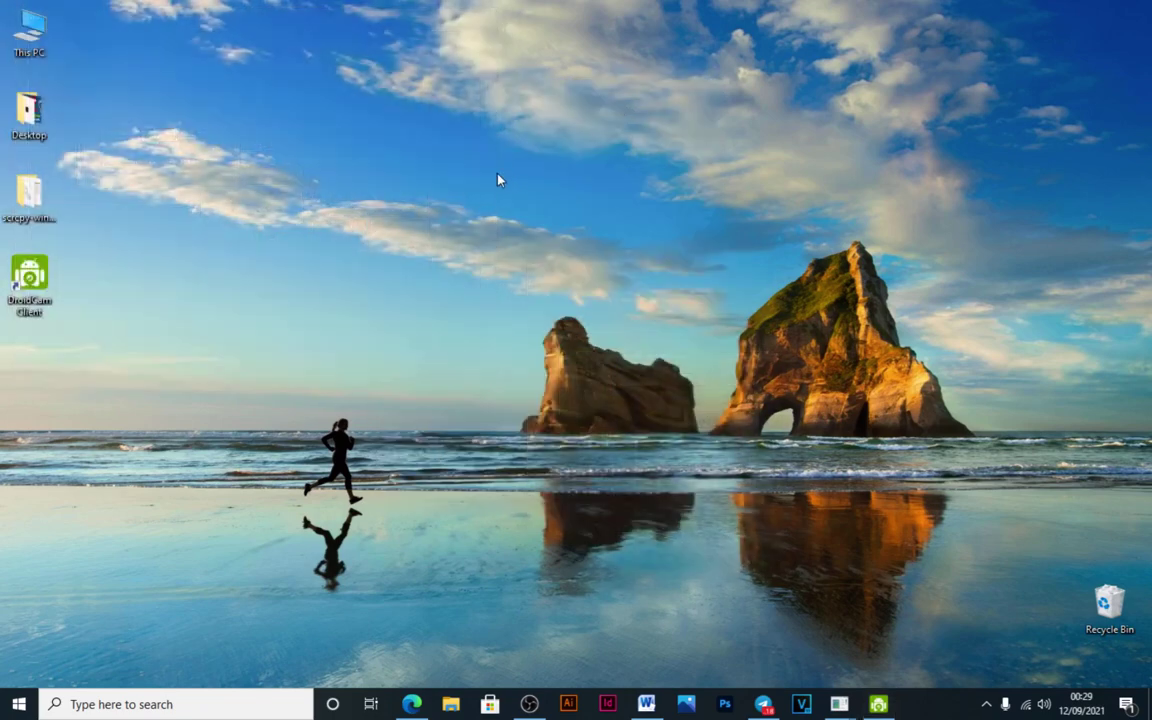
left_click(878, 704)
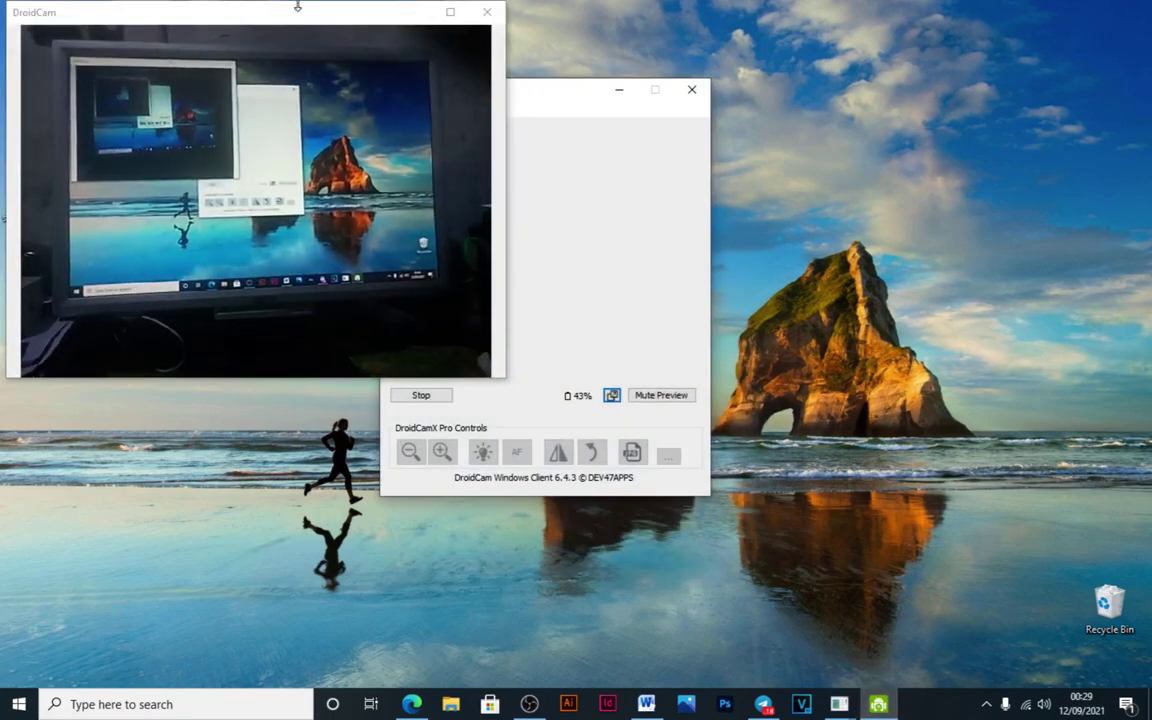
left_click_drag(293, 6, 606, 87)
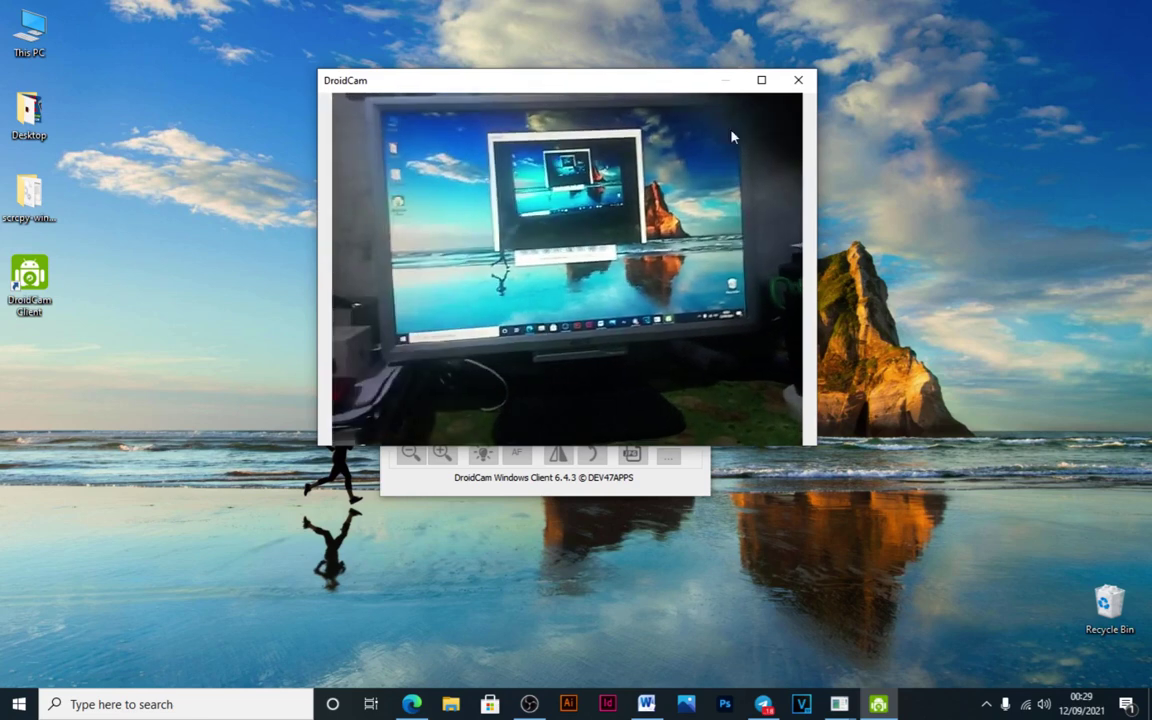
Close the separate preview window and exit DroidCam Client, agreeing to stop the connection.
left_click(800, 81)
left_click(692, 91)
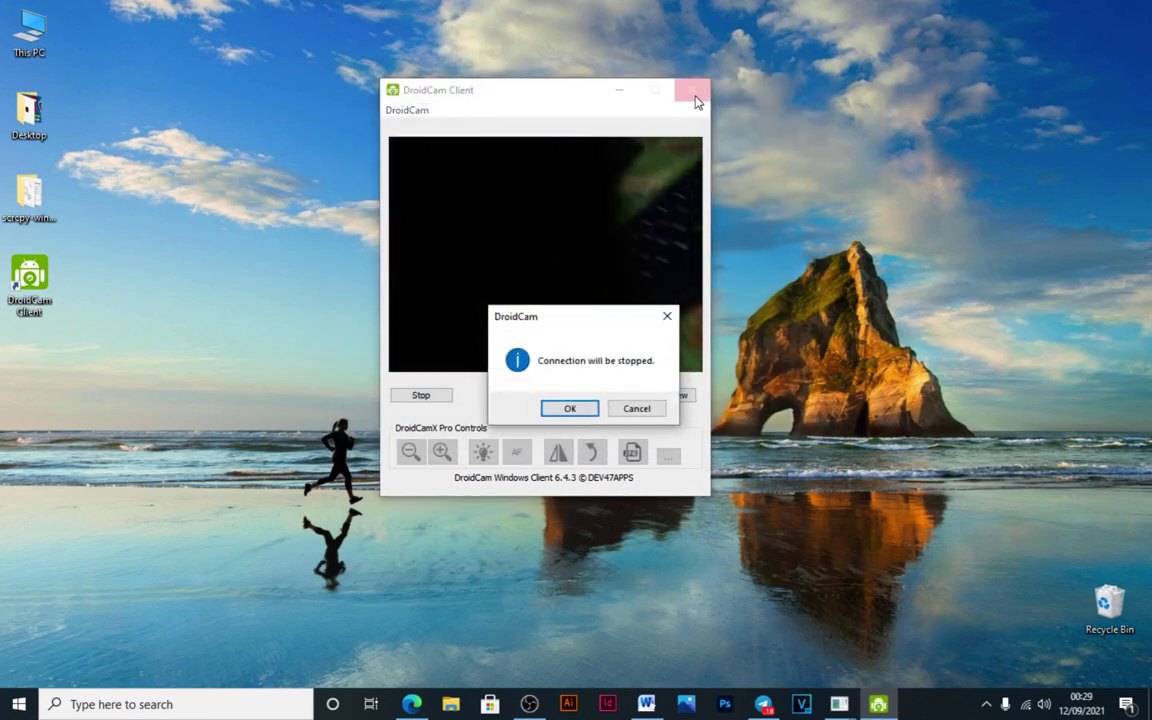
left_click(568, 410)
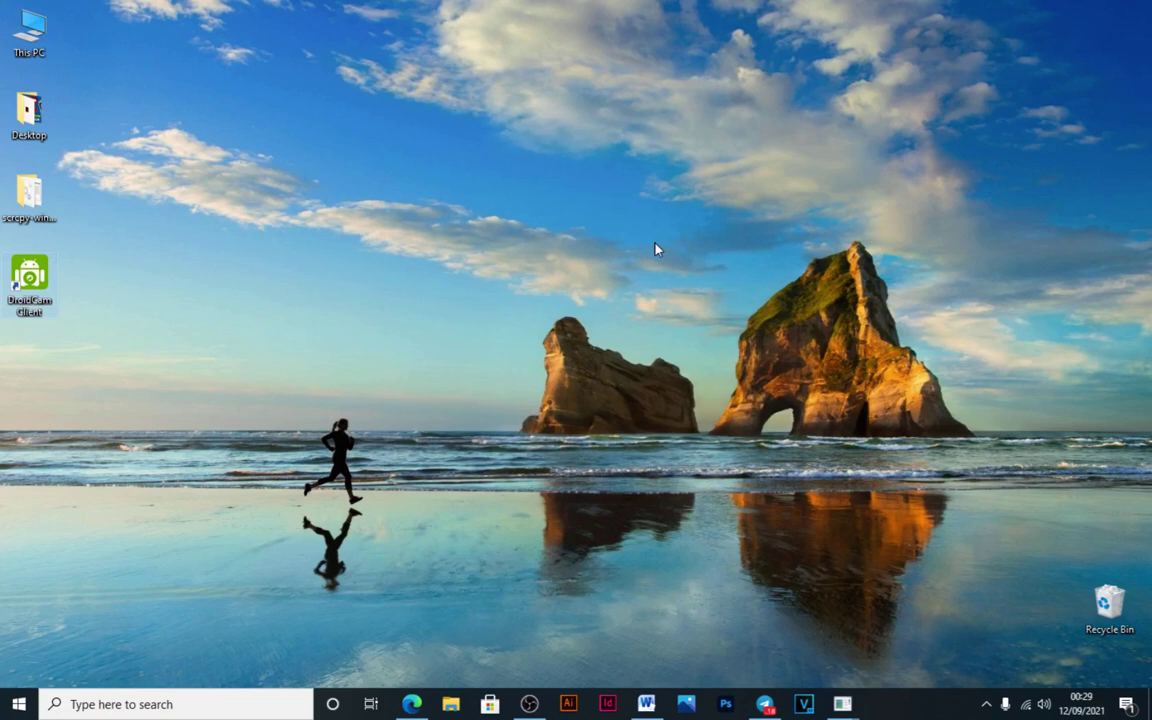